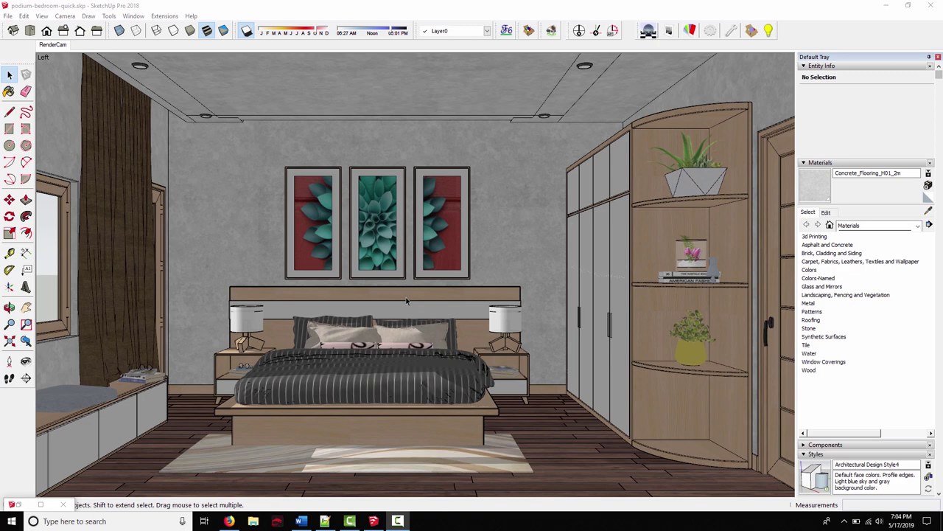
Sample the ceiling light's LEM lights material in Material Properties and set its light power to 5.
scroll(159, 117, "up", 3)
middle_click_drag(158, 117, 269, 233, "shift")
left_click(690, 30)
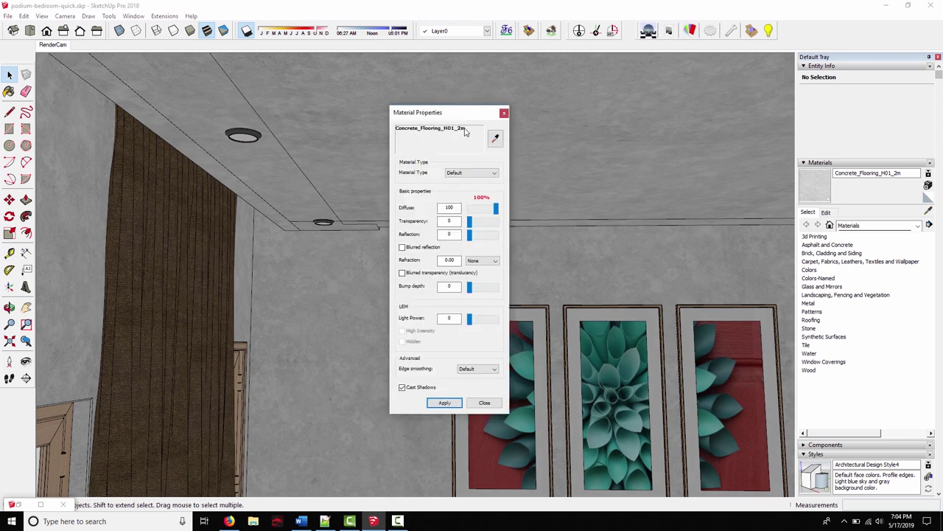
left_click(246, 133)
double_click(446, 317)
type("5")
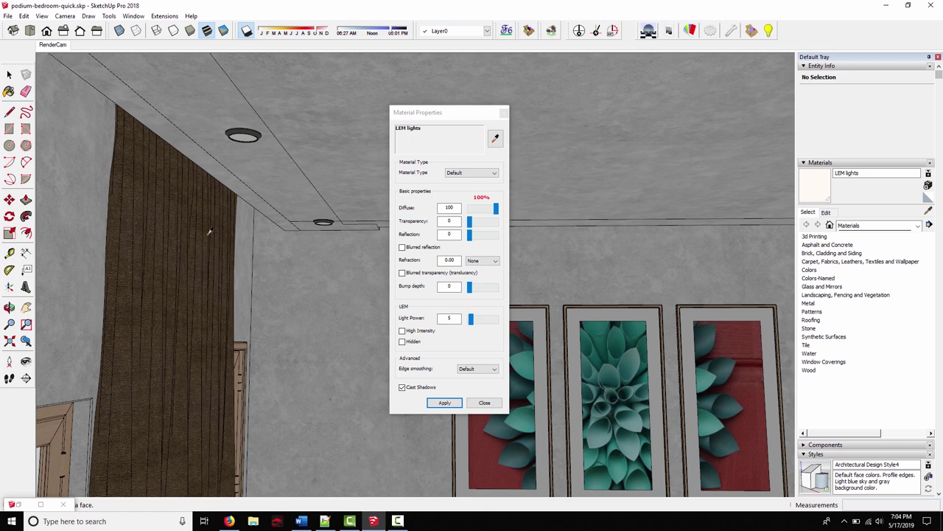
key("ctrl+4")
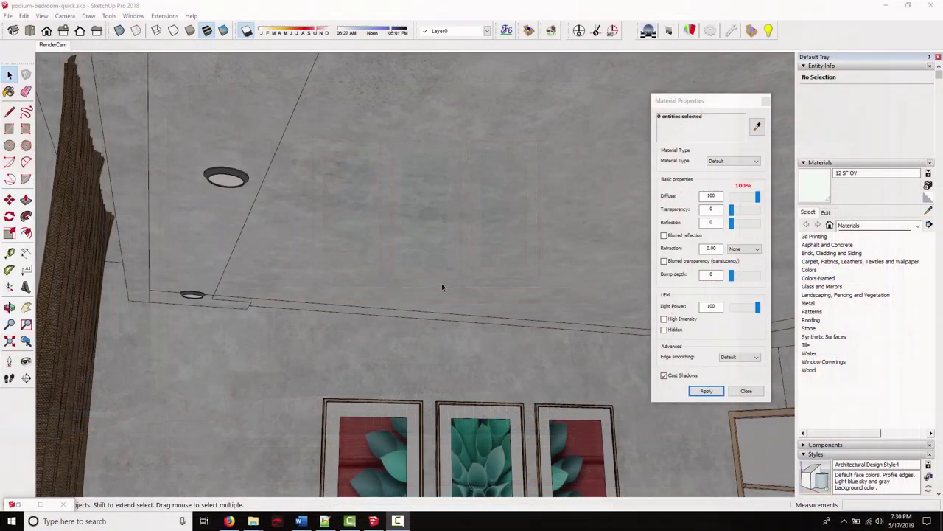
Start the Move tool (M) on the ceiling group.
key("m")
left_click(371, 241)
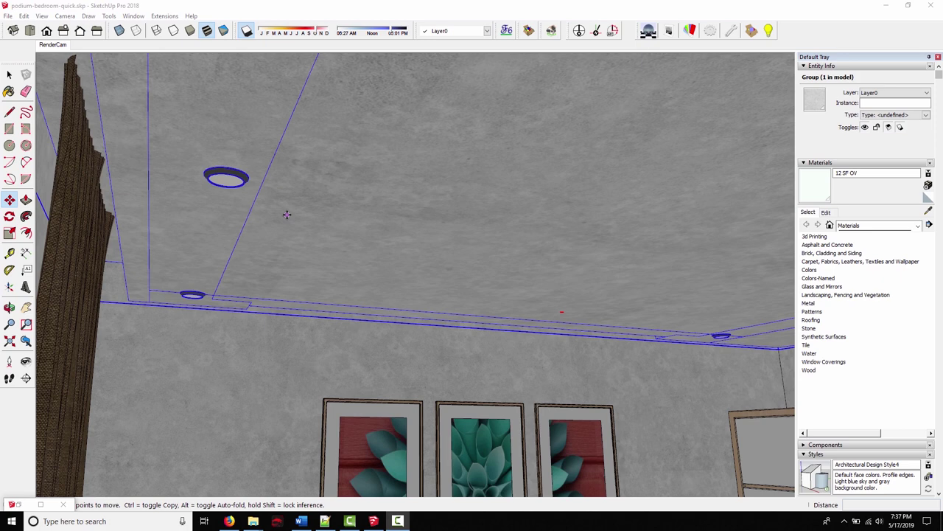
Place the Advantus OV3200-16 fixture near the ceiling and sample its 9 SF OV lamp material.
left_click(28, 504)
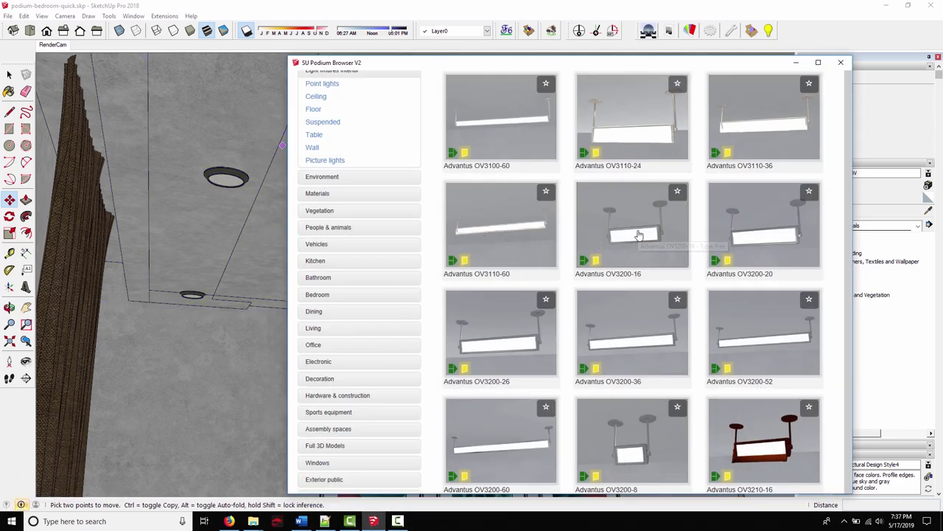
left_click(638, 235)
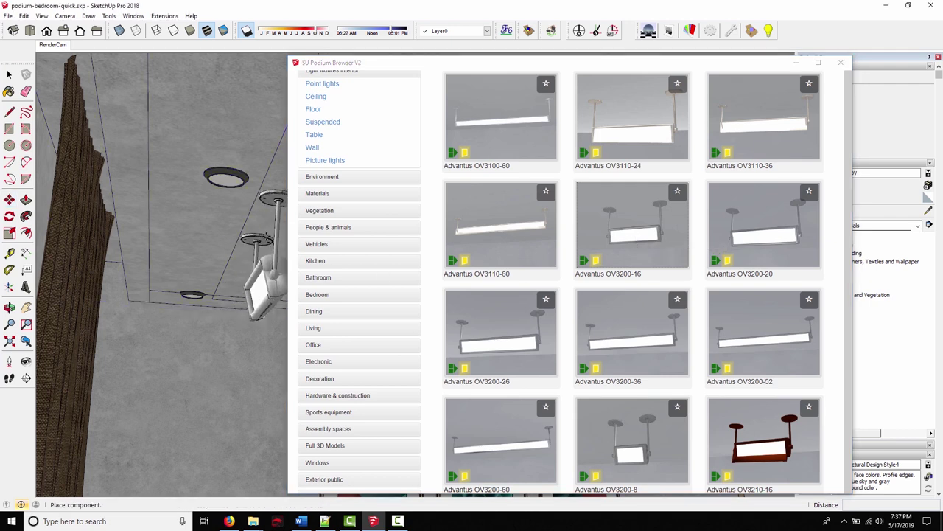
left_click(284, 193)
left_click(796, 62)
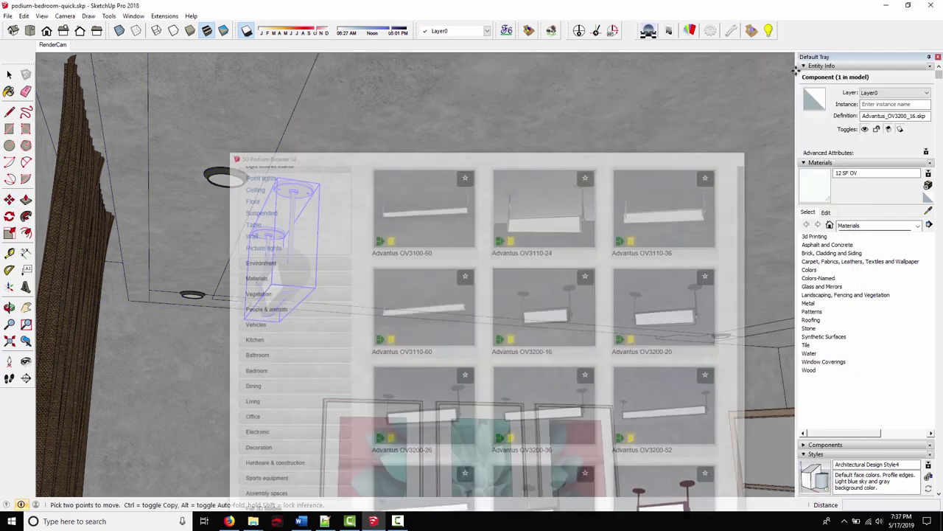
left_click(690, 30)
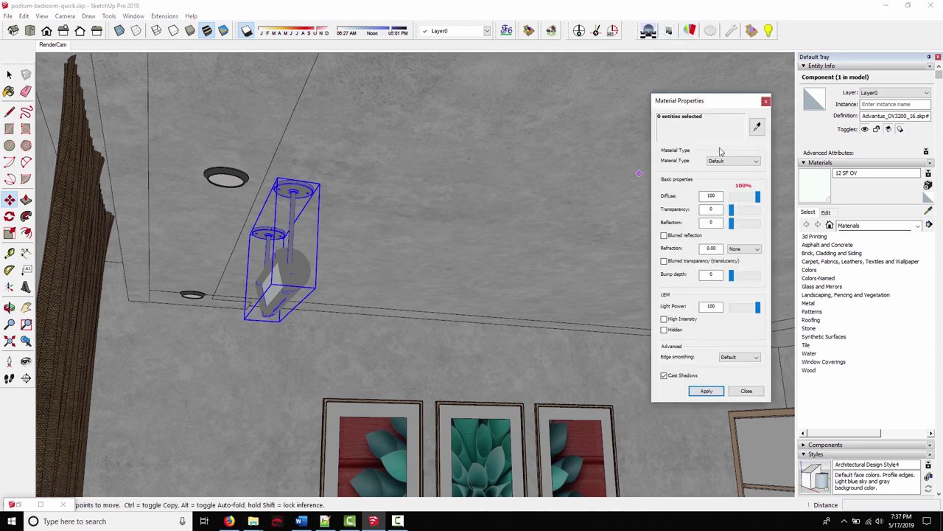
left_click(279, 273)
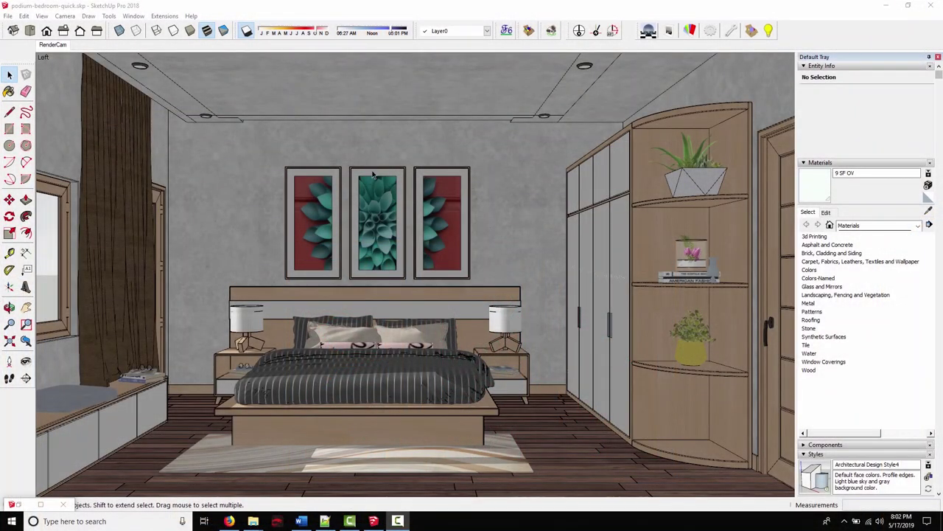
Look up at the ceiling cove and sample the yellow strip's Color D03 material in Material Properties.
scroll(362, 134, "up", 5)
scroll(360, 156, "up", 3)
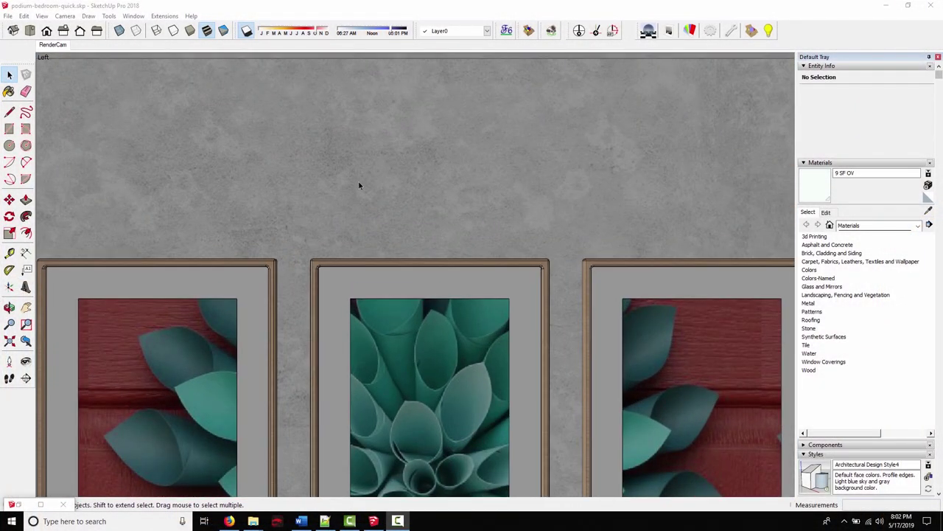
mouse_move(359, 185)
middle_mouse_down()
mouse_move(292, 111)
mouse_move(344, 148)
mouse_move(286, 147)
mouse_move(325, 192)
mouse_move(369, 199)
mouse_move(307, 169)
mouse_move(253, 162)
mouse_move(247, 180)
mouse_move(222, 169)
middle_mouse_up()
left_click(689, 30)
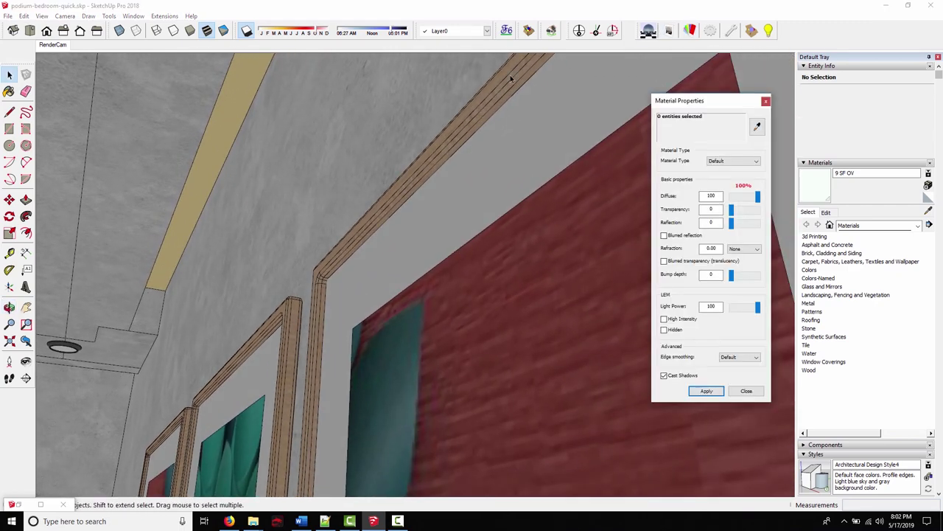
left_click(757, 126)
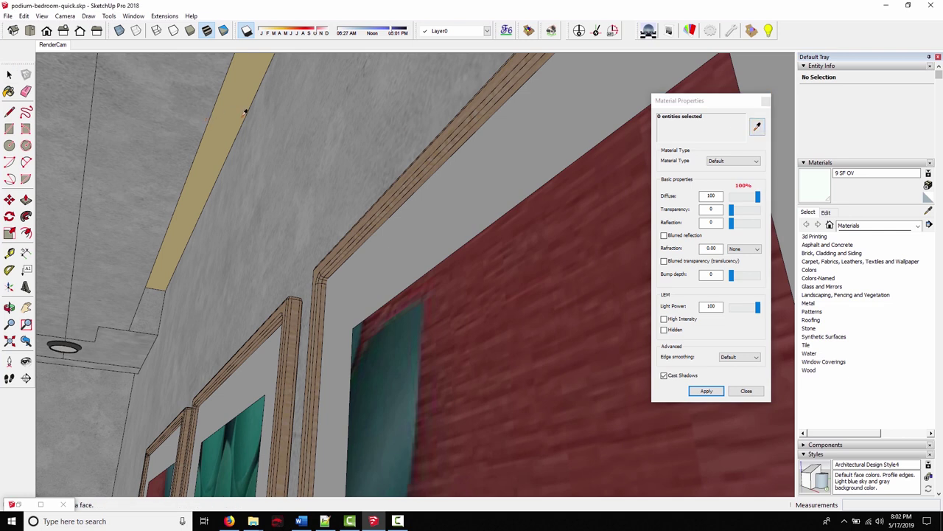
left_click(236, 112)
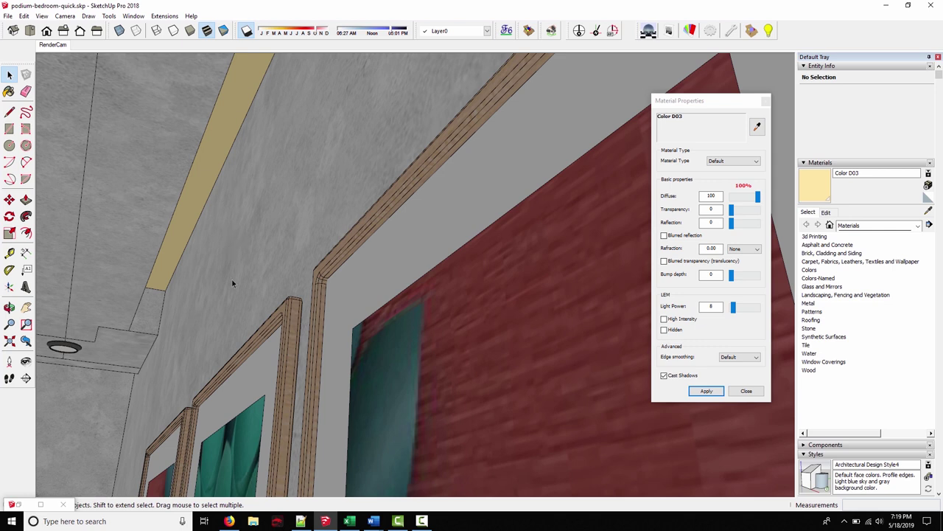
Review the 'cove lighting profiles' image results in Firefox, then return to SketchUp.
left_click(230, 521)
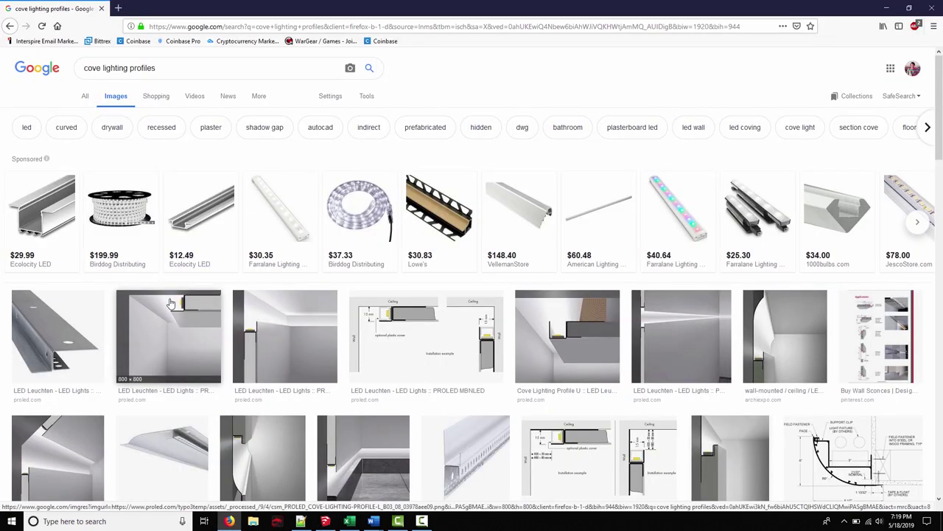
mouse_move(212, 269)
left_click(326, 521)
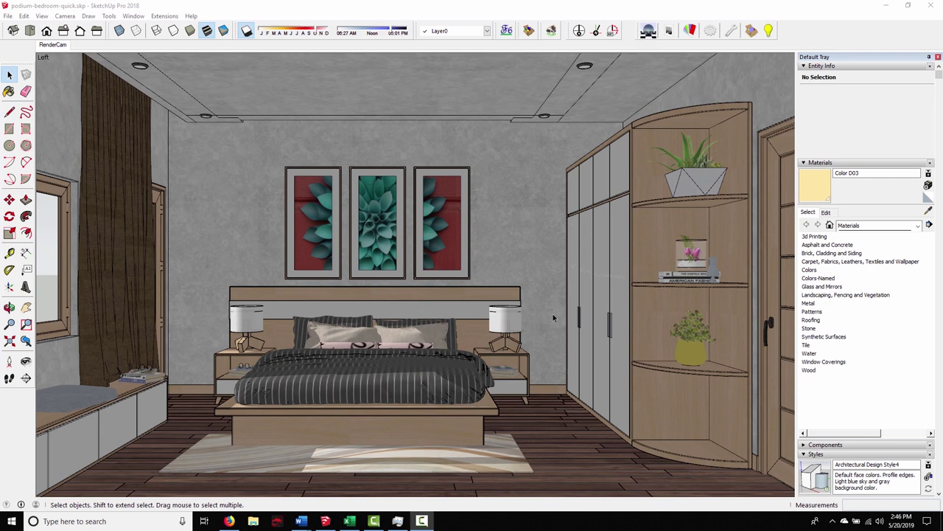
Scroll through the 'interior softbox' image results in Firefox, then return to SketchUp.
left_click(230, 522)
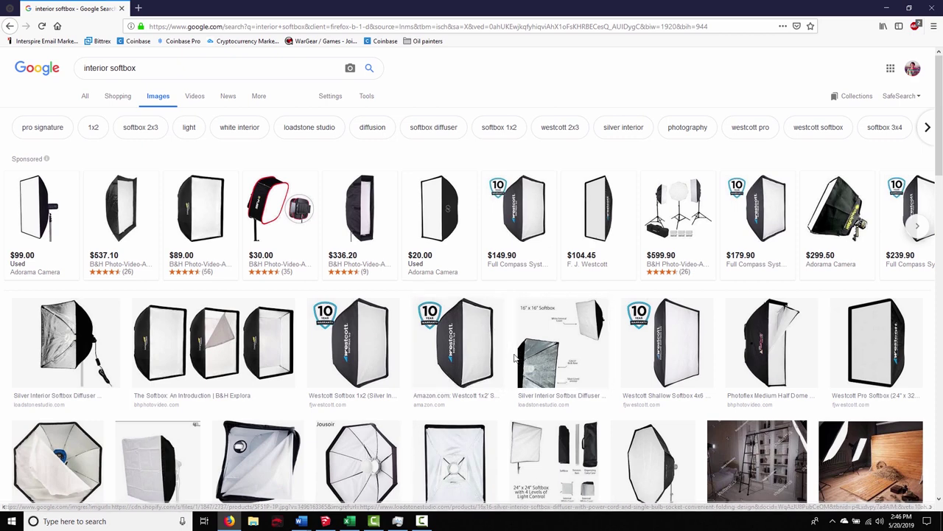
scroll(512, 361, "down", 2)
scroll(512, 361, "down", 3)
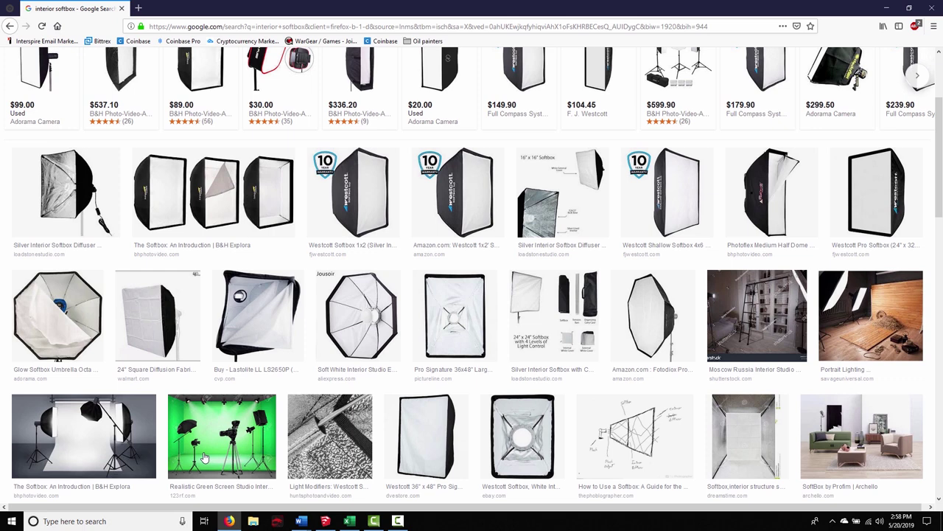
left_click(325, 521)
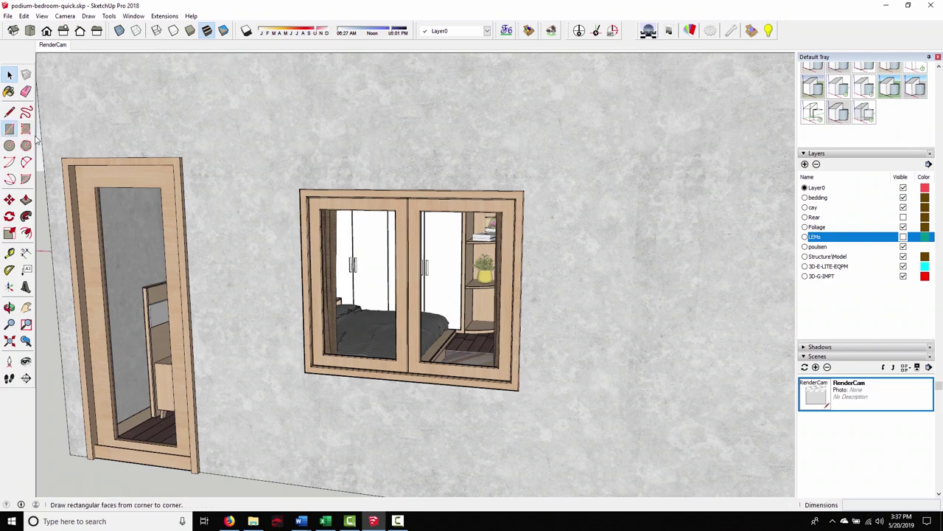
Draw a rectangle covering the whole window and make it a group.
left_click(9, 129)
left_click(272, 165)
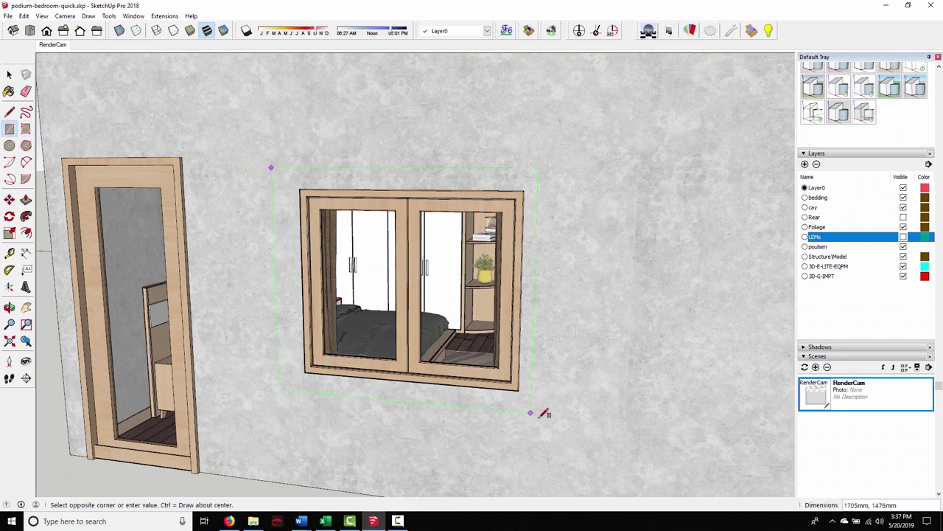
left_click(561, 416)
key("space")
middle_click_drag(476, 388, 410, 371)
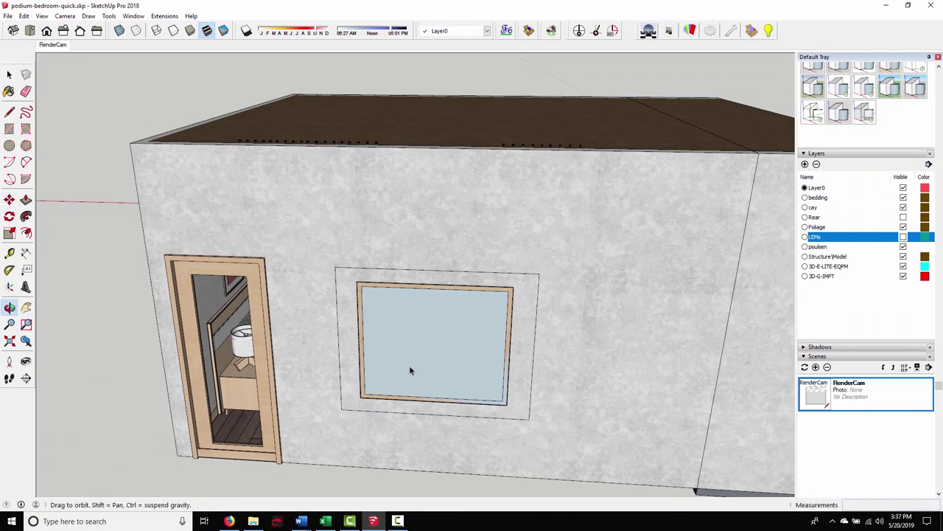
left_click(430, 358)
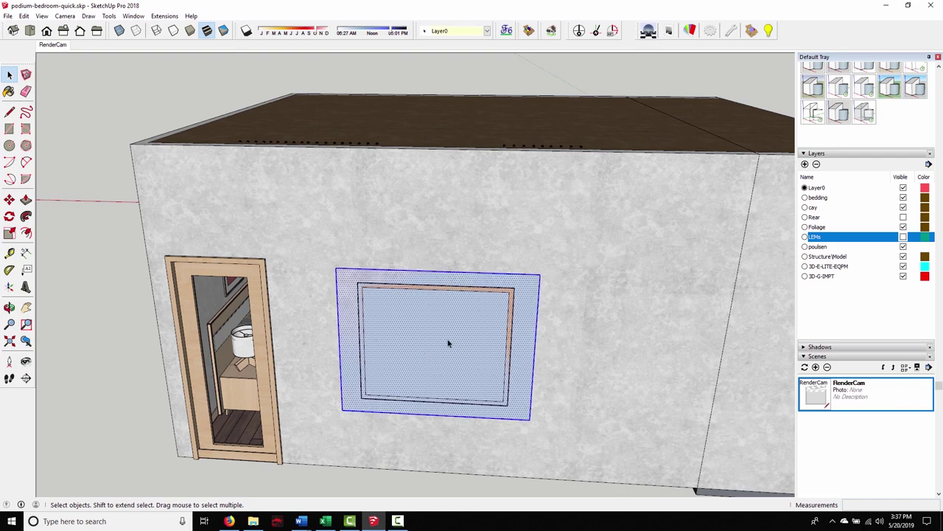
right_click(448, 339)
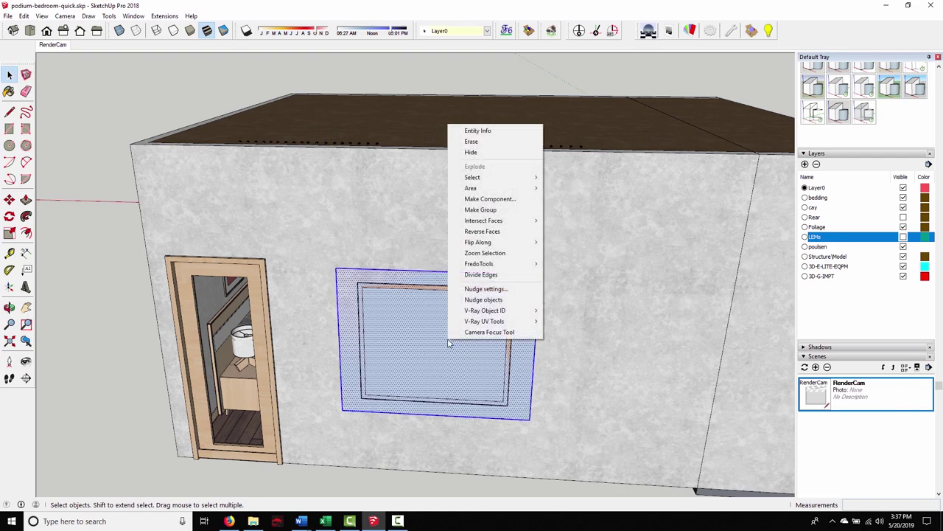
left_click(469, 211)
Move the panel group out in front of the window.
middle_click_drag(425, 322, 140, 264)
left_click(9, 199)
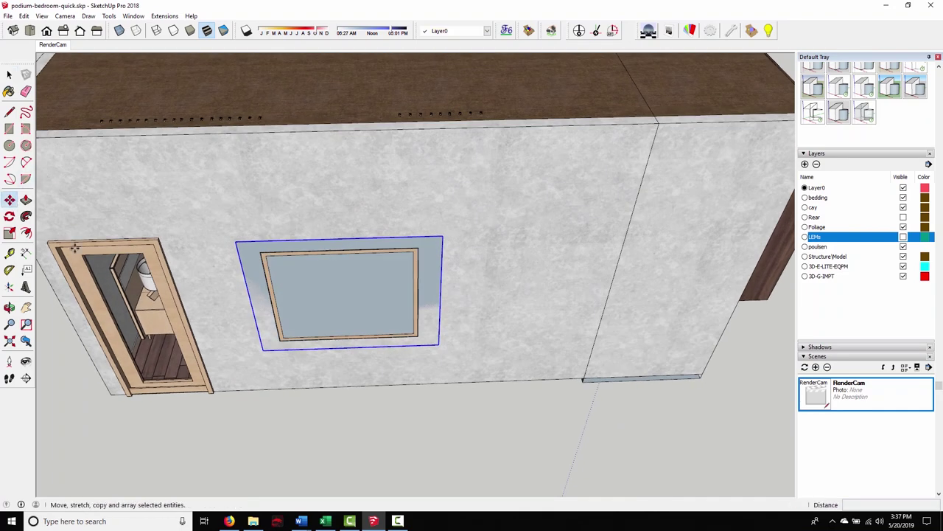
left_click(347, 418)
left_click(347, 425)
middle_click_drag(347, 425, 280, 339)
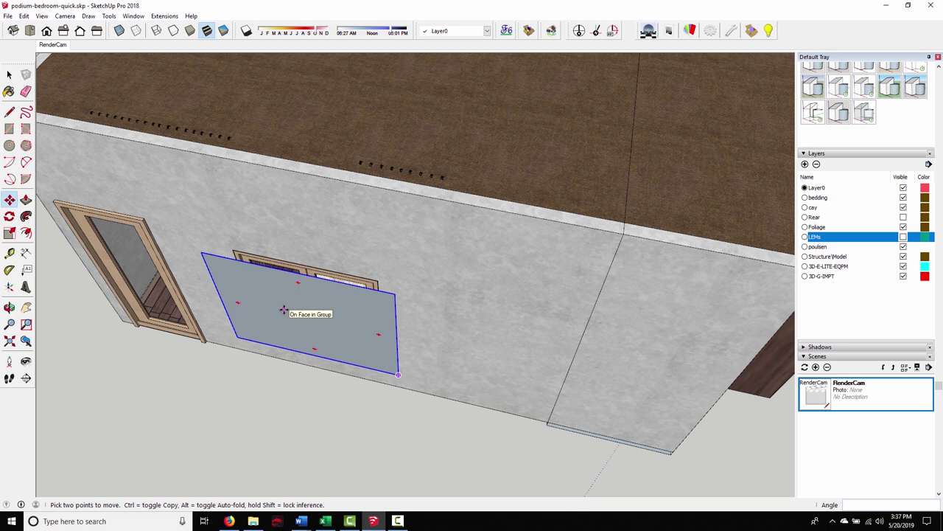
key("space")
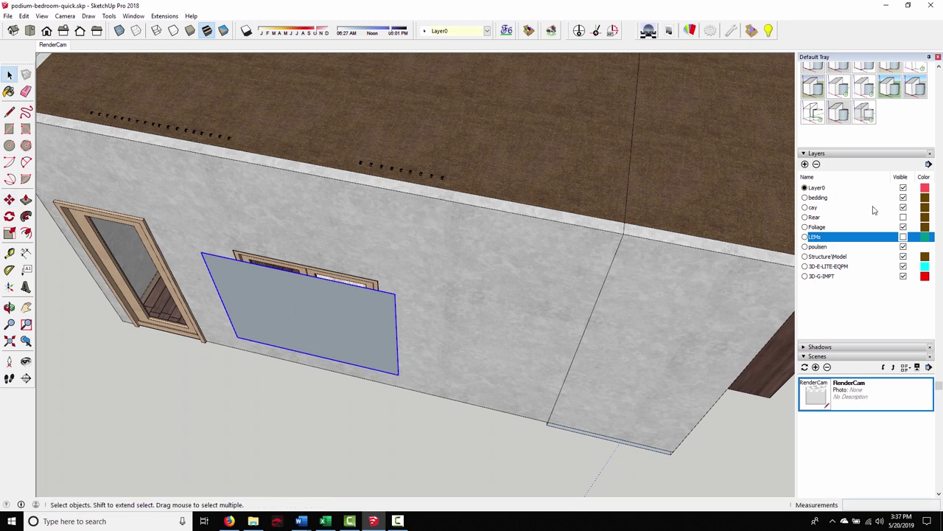
scroll(874, 210, "up", 3)
scroll(874, 221, "up", 5)
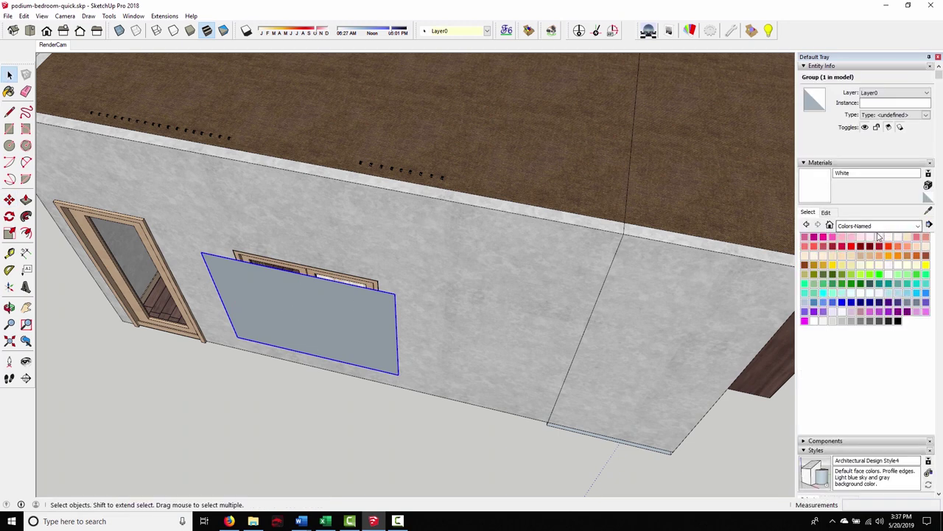
Create a new material named 'Window LEM' and open the panel group for editing.
left_click(928, 184)
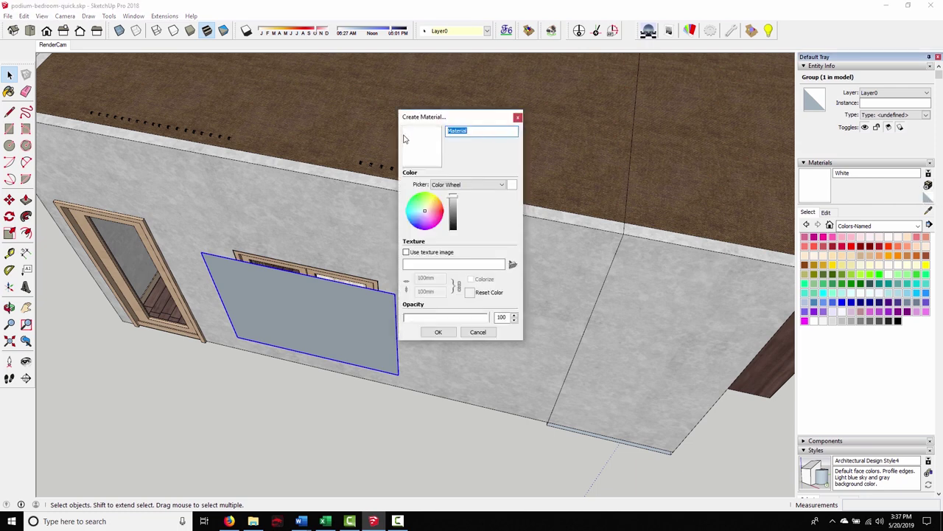
type("Window LEM")
left_click(438, 333)
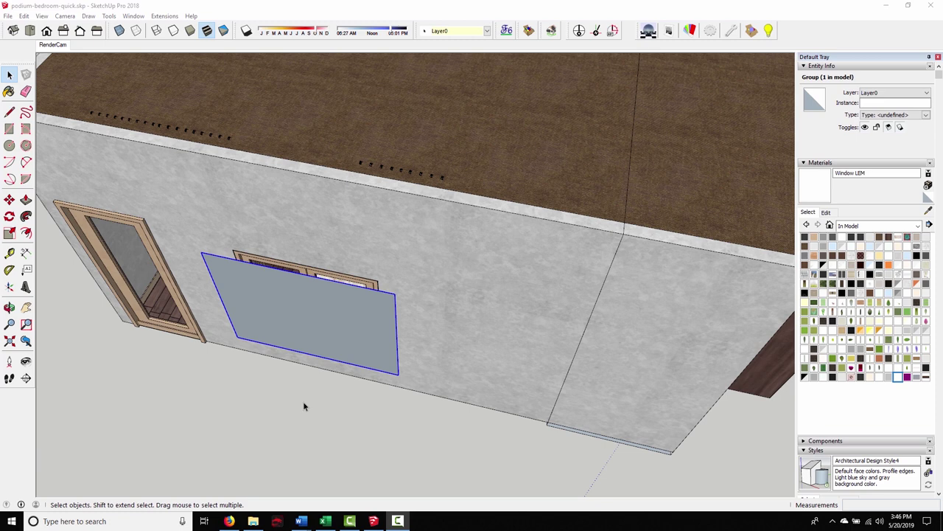
triple_click(311, 332)
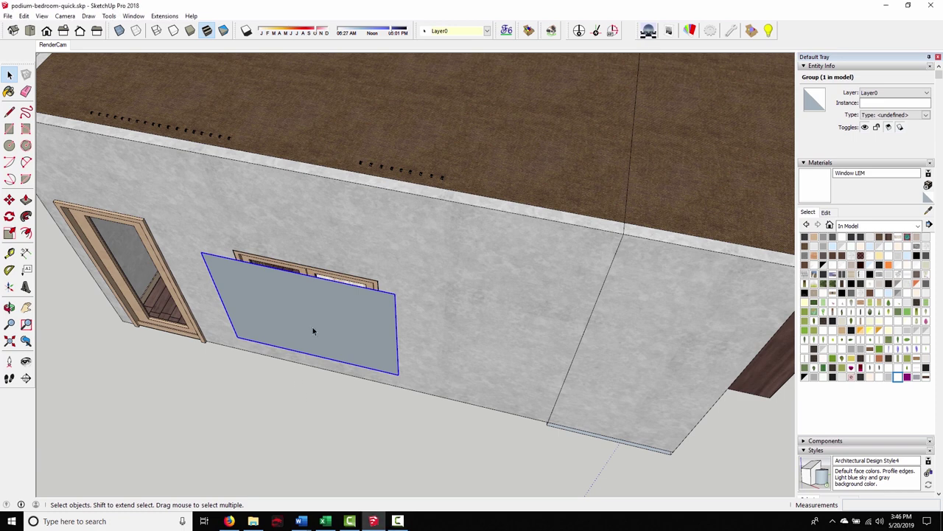
Paint the panel face with the Window LEM material and orbit to check it.
left_click(9, 90)
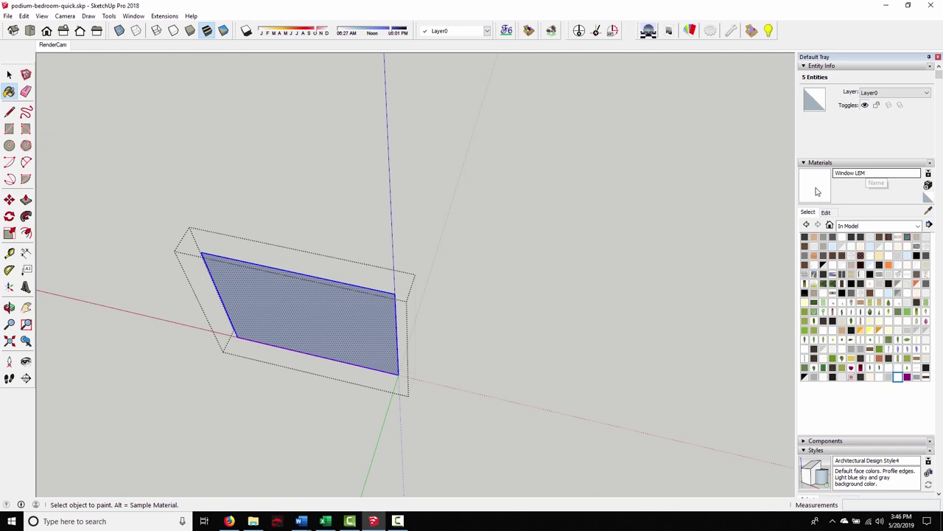
left_click(350, 317)
mouse_move(413, 265)
middle_mouse_down()
mouse_move(42, 292)
mouse_move(270, 202)
middle_mouse_up()
middle_click_drag(204, 187, 342, 222)
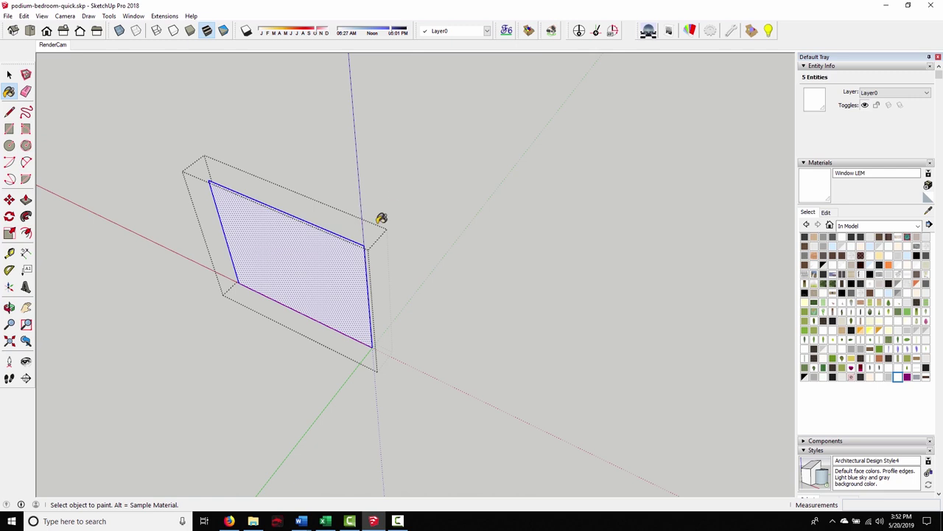
Give Window LEM a light power of 60 and enable Hidden, then orbit around the panel.
left_click(690, 36)
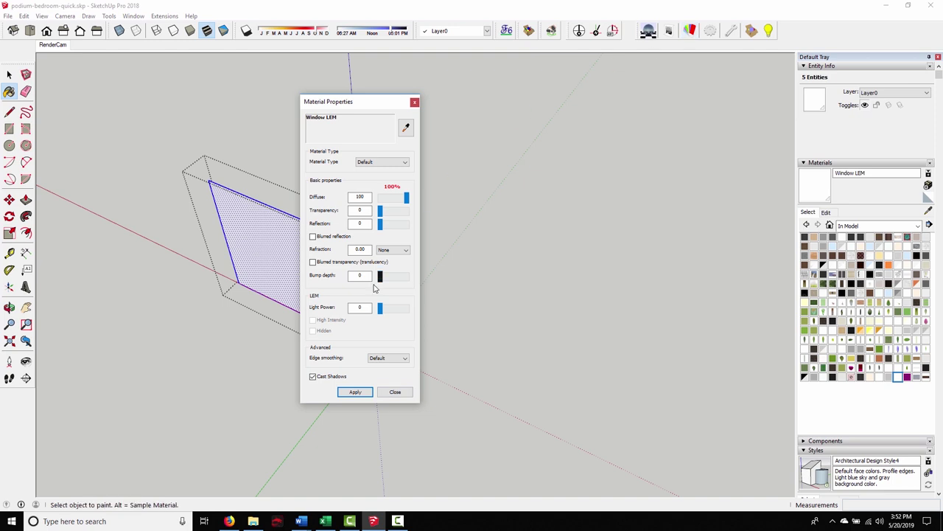
double_click(360, 308)
type("6")
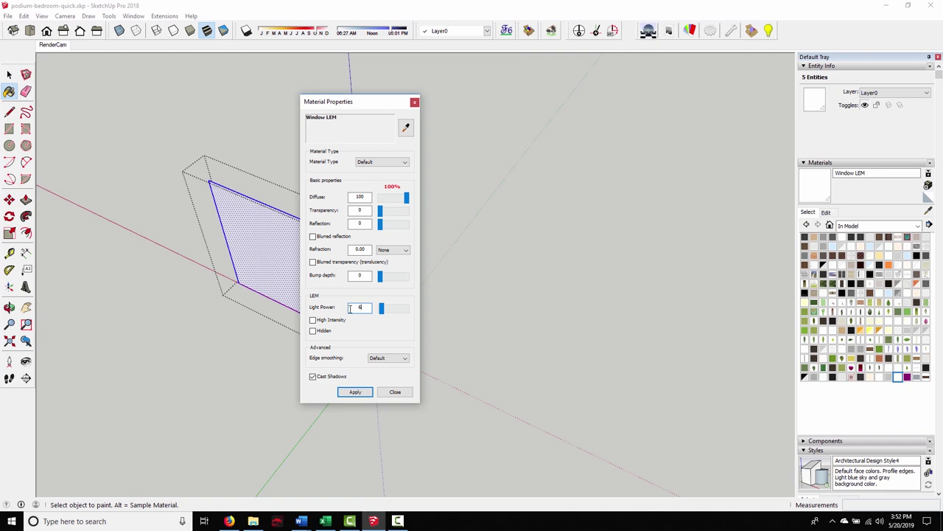
type("0")
left_click(371, 333)
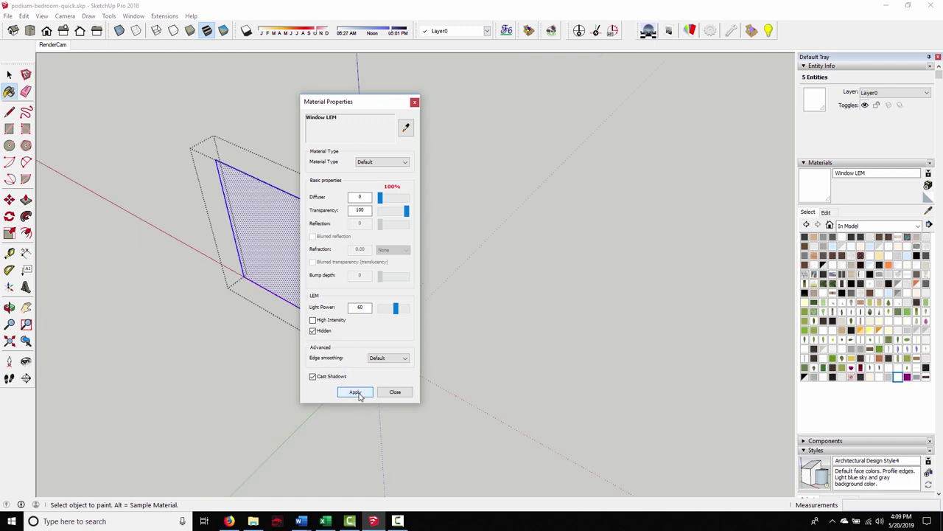
mouse_move(247, 318)
middle_mouse_down()
mouse_move(462, 190)
mouse_move(567, 314)
mouse_move(786, 247)
mouse_move(647, 255)
mouse_move(688, 204)
mouse_move(621, 255)
mouse_move(427, 347)
middle_mouse_up()
mouse_move(594, 334)
middle_mouse_down()
mouse_move(659, 331)
mouse_move(235, 394)
mouse_move(653, 318)
mouse_move(554, 295)
middle_mouse_up()
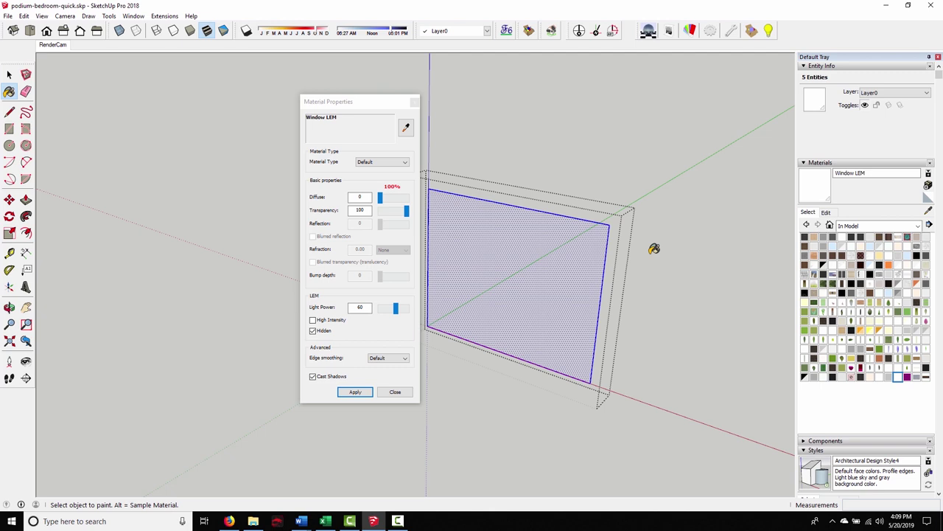
Pick the Steel_Polished material and leave the panel group.
mouse_move(565, 263)
middle_mouse_down("shift")
mouse_move(610, 233)
mouse_move(459, 278)
mouse_move(538, 310)
mouse_move(554, 297)
mouse_move(582, 303)
middle_mouse_up("shift")
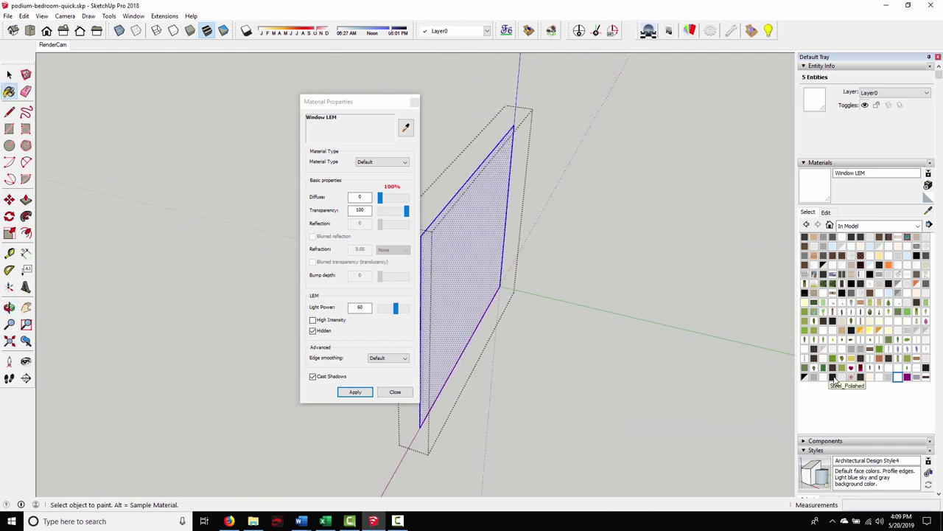
left_click(832, 377)
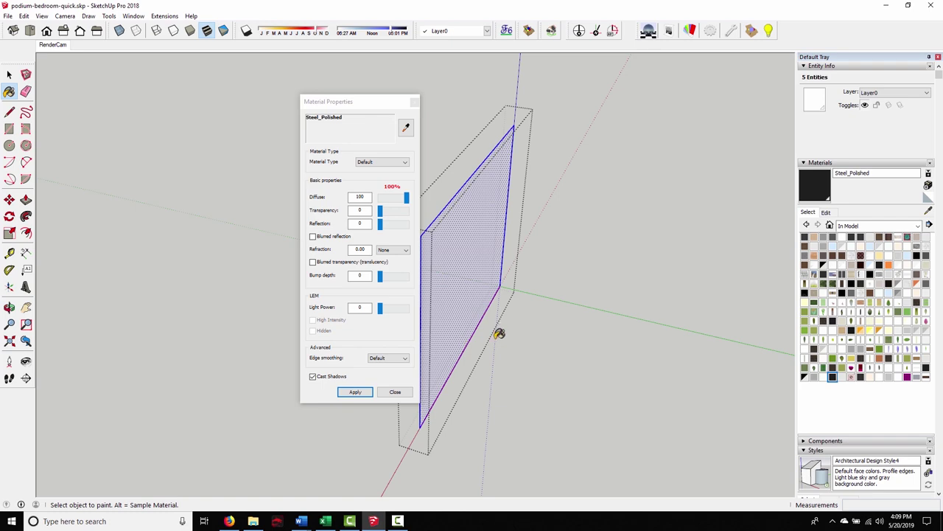
key("space")
left_click(493, 366)
middle_click_drag(467, 371, 531, 353)
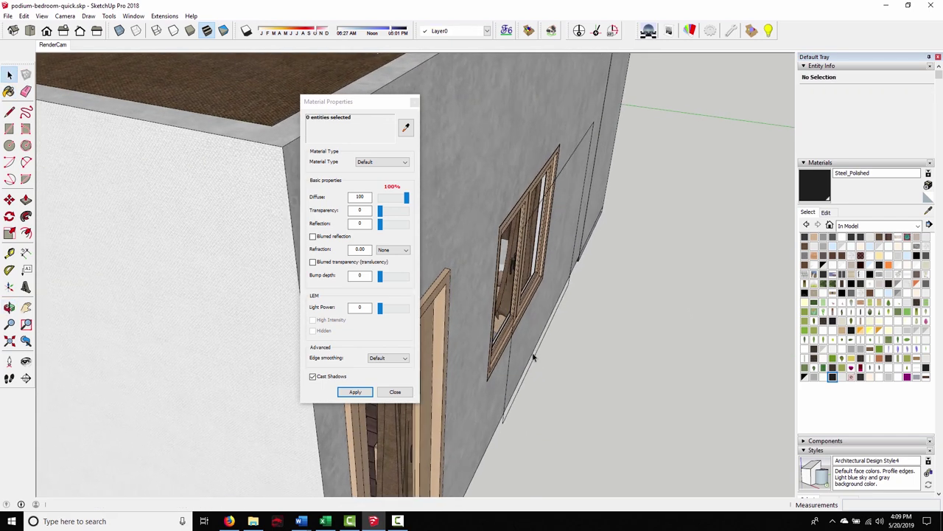
Paint the panel's back face with Steel_Polished inside its group, then exit the group.
double_click(527, 342)
left_click(535, 335)
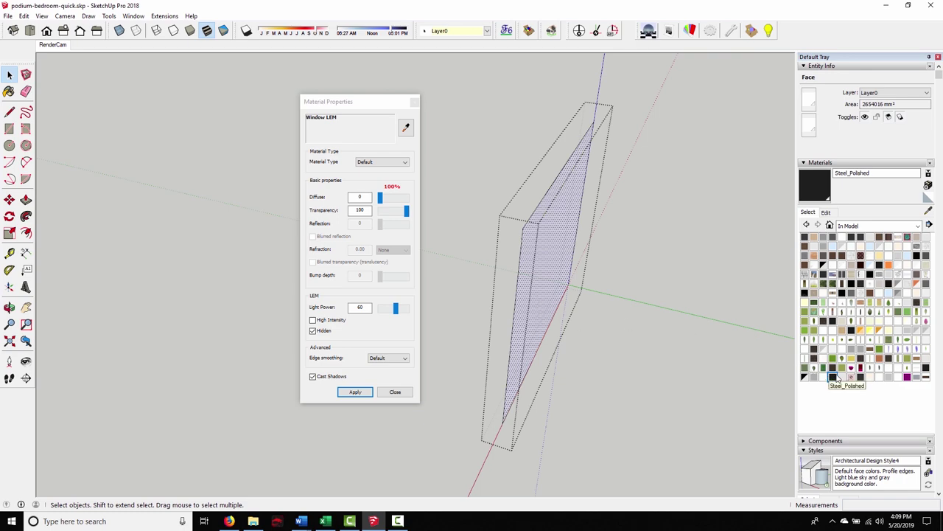
left_click(832, 376)
left_click(547, 303)
key("space")
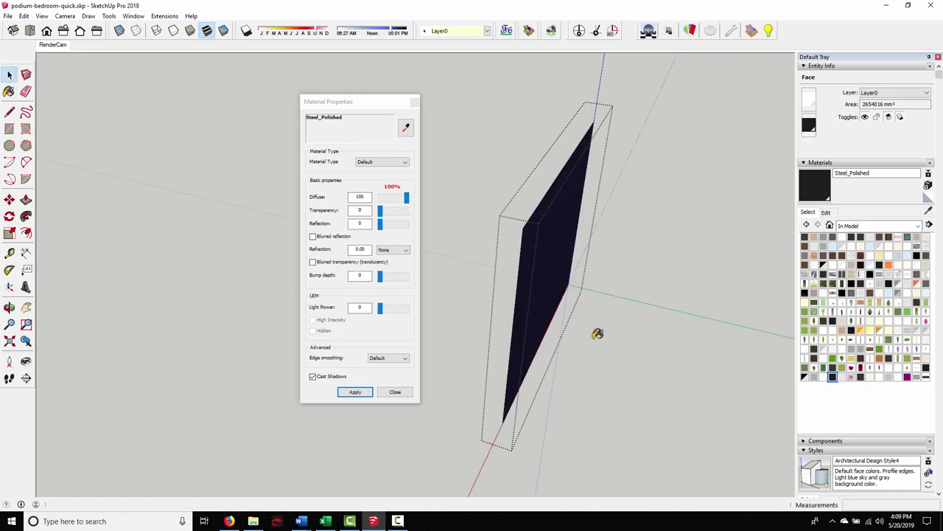
left_click(623, 347)
mouse_move(623, 347)
middle_mouse_down()
mouse_move(585, 378)
mouse_move(585, 336)
mouse_move(518, 295)
mouse_move(449, 280)
mouse_move(528, 314)
mouse_move(493, 334)
mouse_move(459, 337)
mouse_move(484, 336)
mouse_move(489, 326)
middle_mouse_up()
scroll(574, 375, "up", 3)
scroll(572, 320, "up", 2)
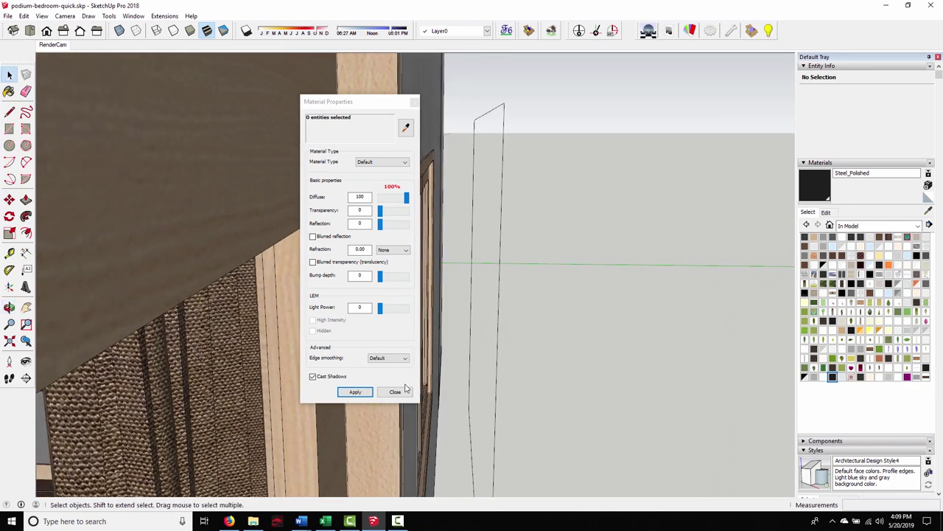
Close Material Properties and paint the black window panel's face with Window LEM.
middle_click_drag(446, 395, 579, 394)
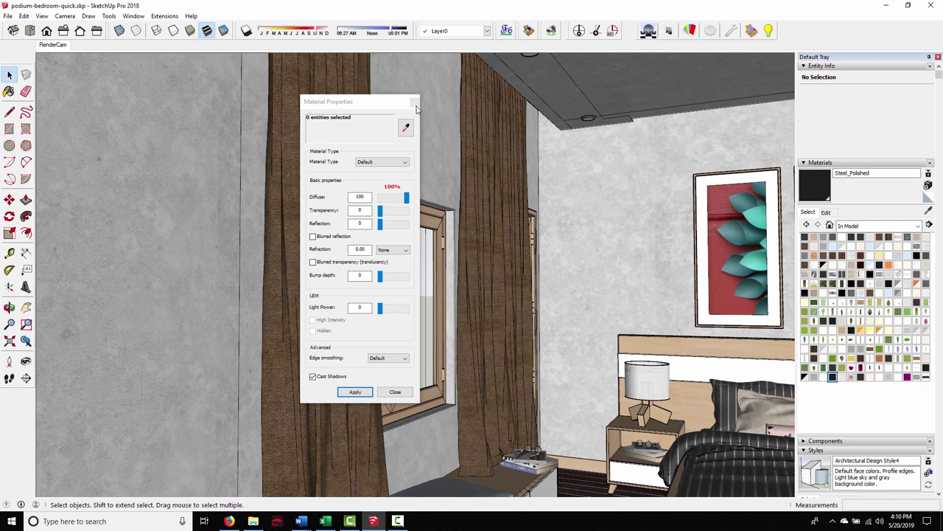
left_click(395, 391)
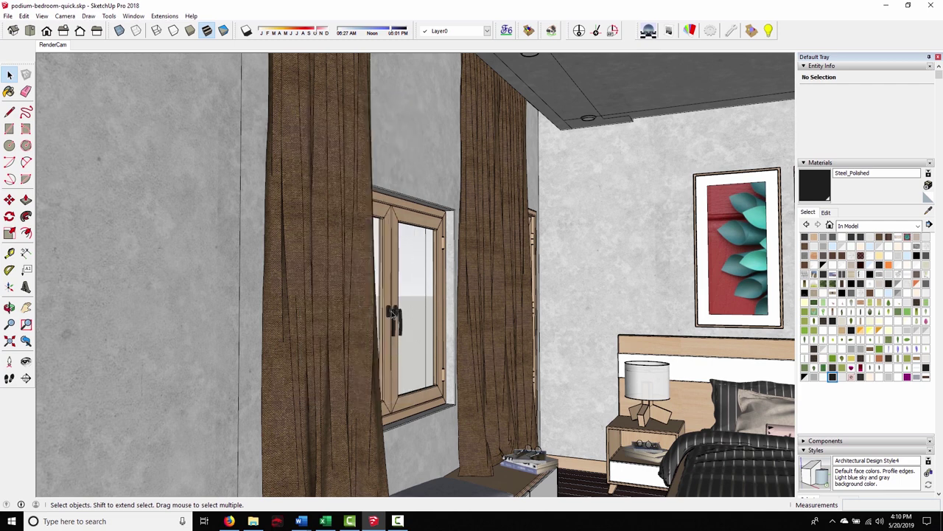
middle_click_drag(265, 324, 305, 344)
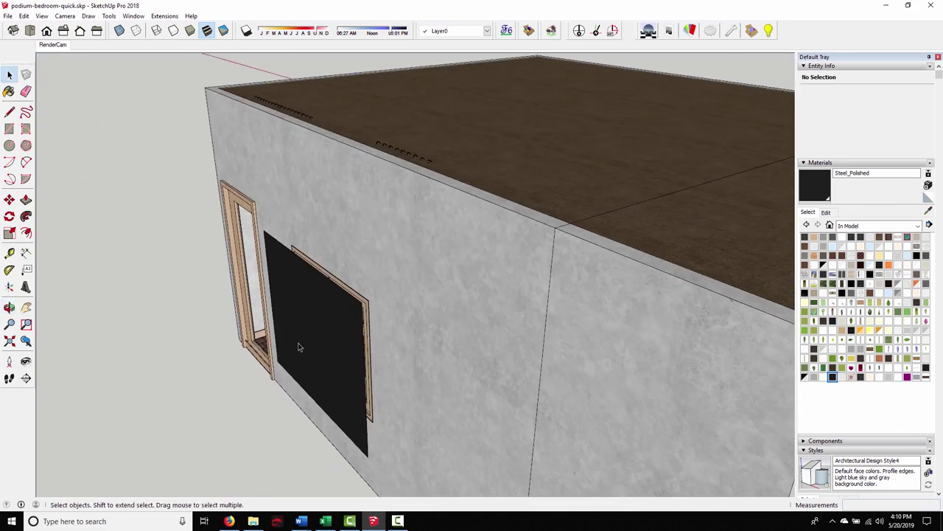
double_click(319, 336)
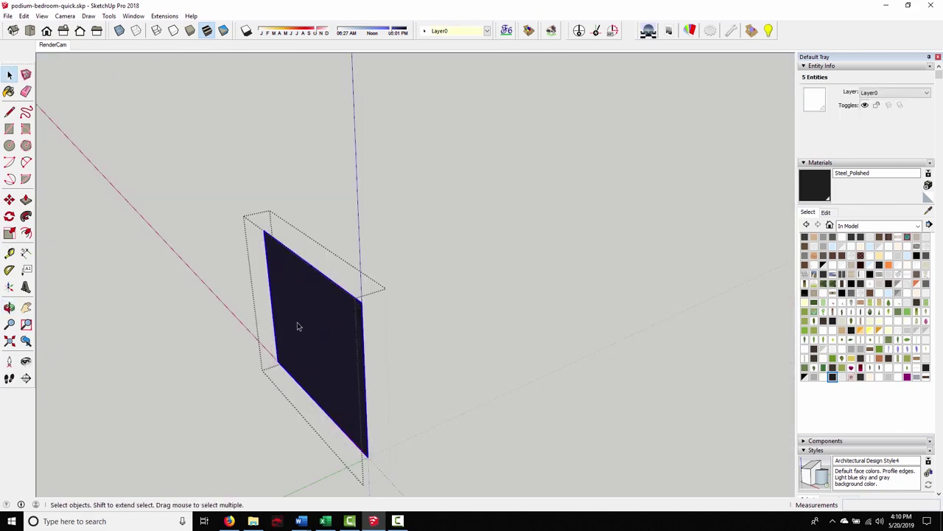
left_click(898, 377)
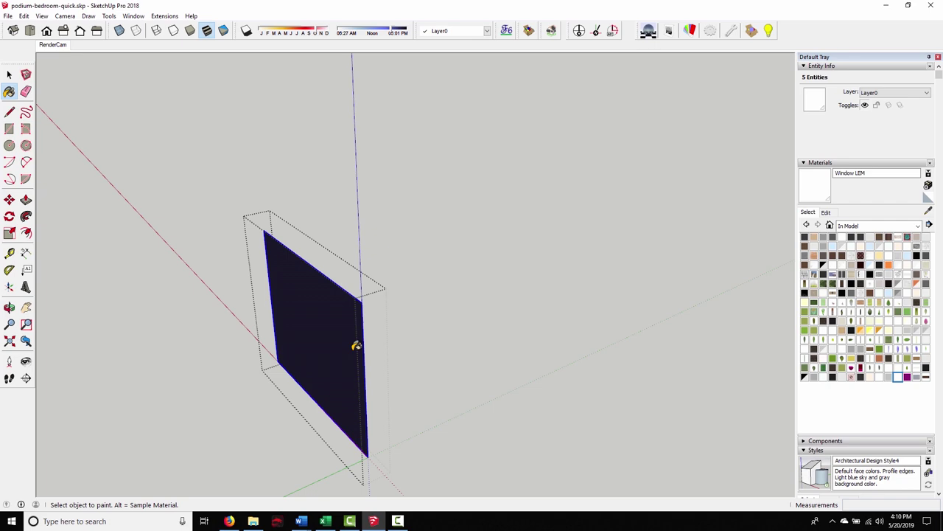
left_click(356, 343)
mouse_move(382, 353)
middle_mouse_down()
mouse_move(212, 367)
mouse_move(323, 322)
mouse_move(393, 322)
mouse_move(198, 294)
mouse_move(213, 284)
mouse_move(211, 293)
middle_mouse_up()
key("space")
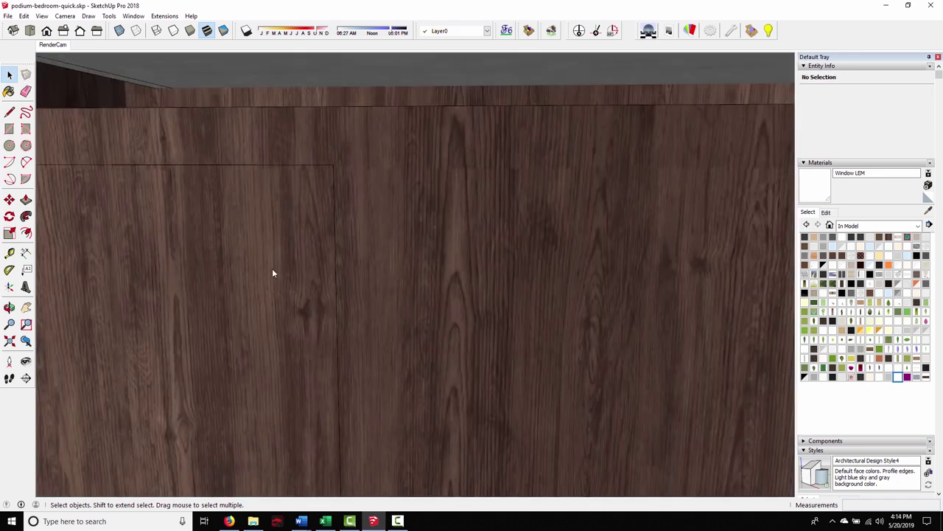
Enable shadows with Shift+S and jump to the Left scene with F6.
key("shift+s")
key("F6")
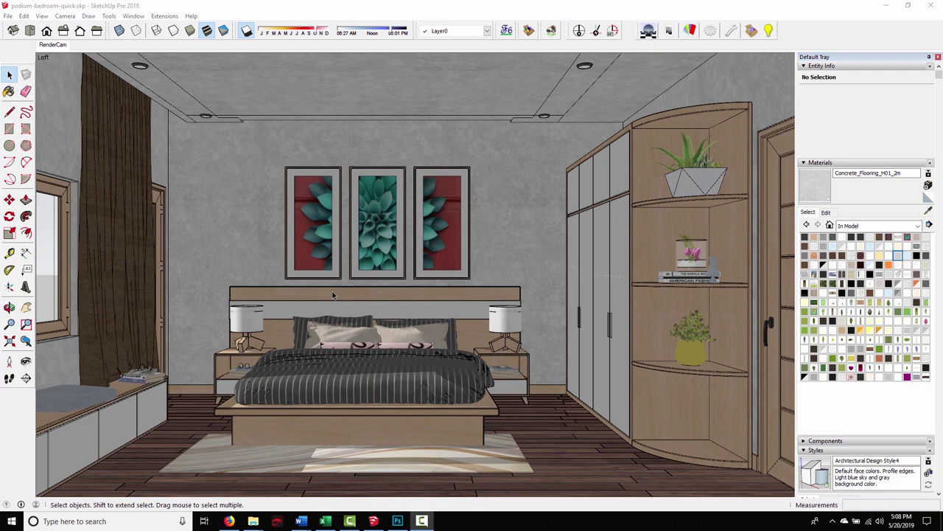
Bring up the podiumwalker.com tutorial and scroll to section 5, Lighting with an HDRI background.
left_click(235, 522)
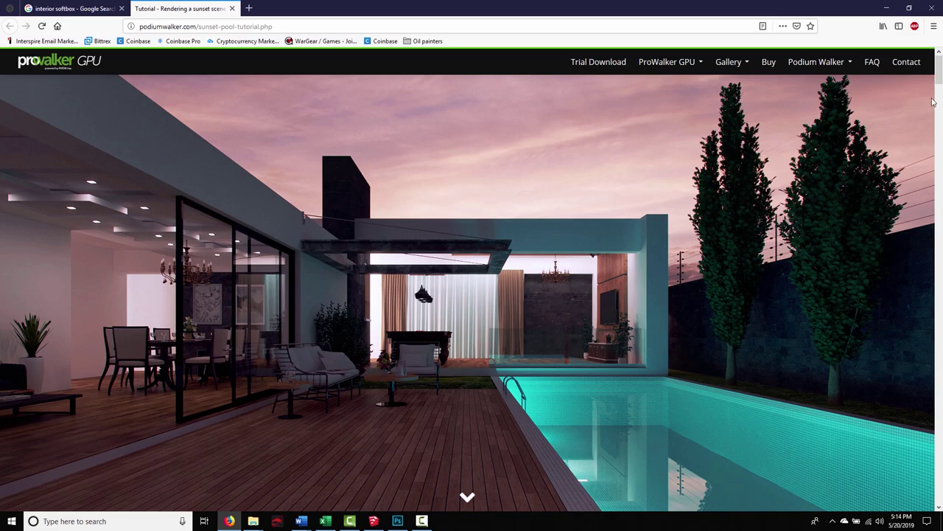
left_click_drag(938, 83, 939, 336)
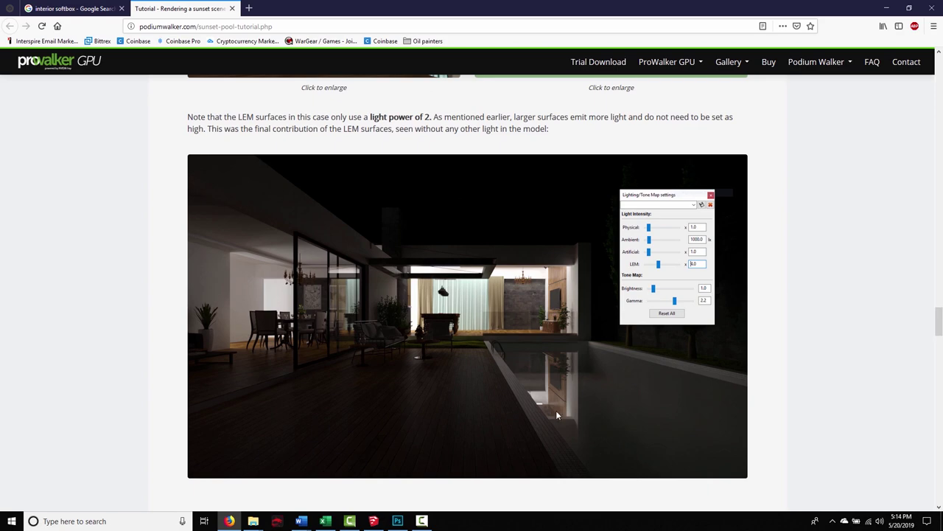
scroll(425, 308, "down", 1)
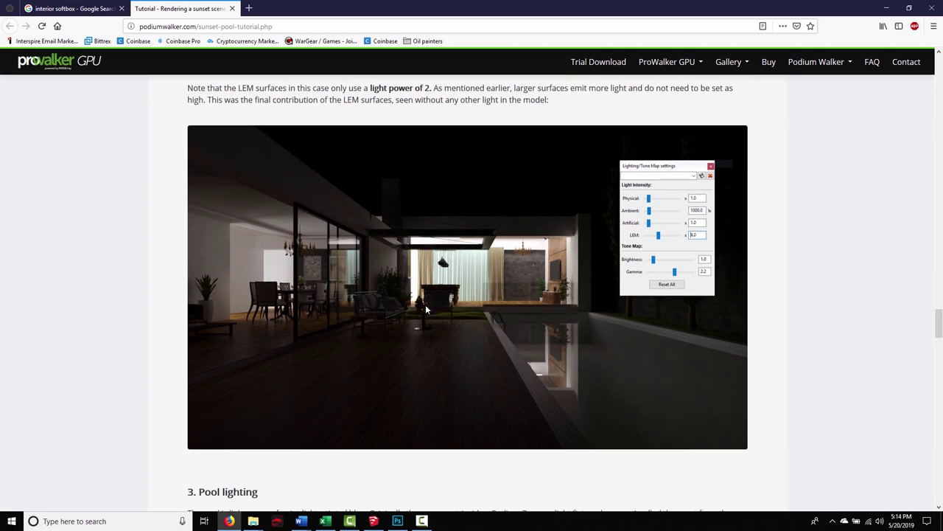
scroll(425, 310, "down", 20)
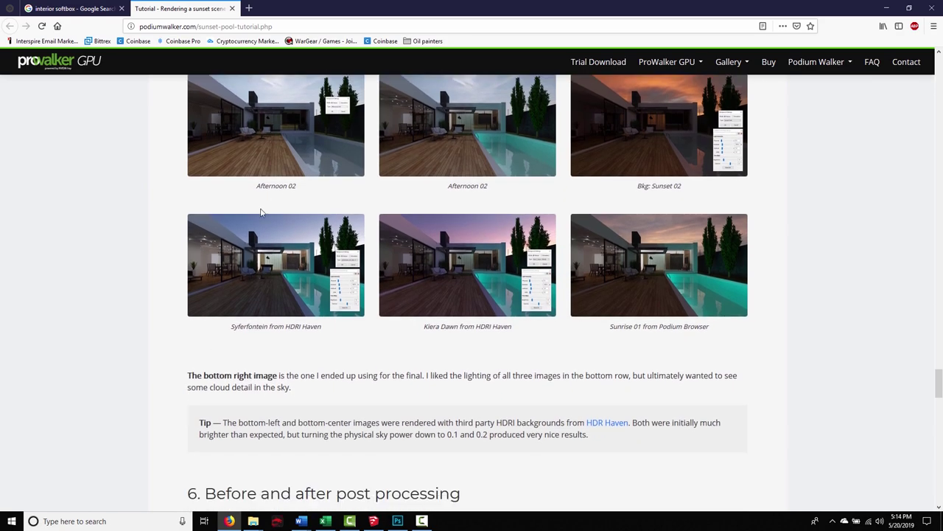
scroll(265, 199, "up", 1)
scroll(287, 220, "up", 1)
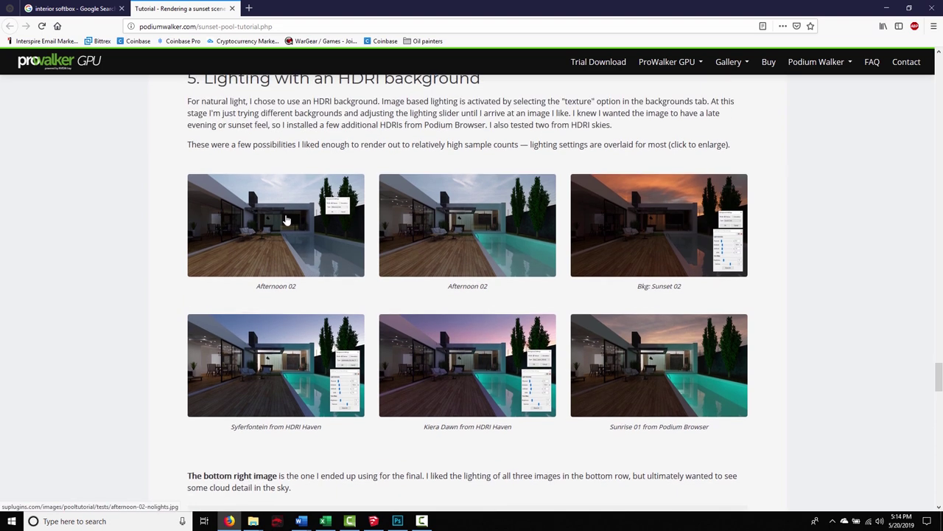
scroll(108, 295, "up", 1)
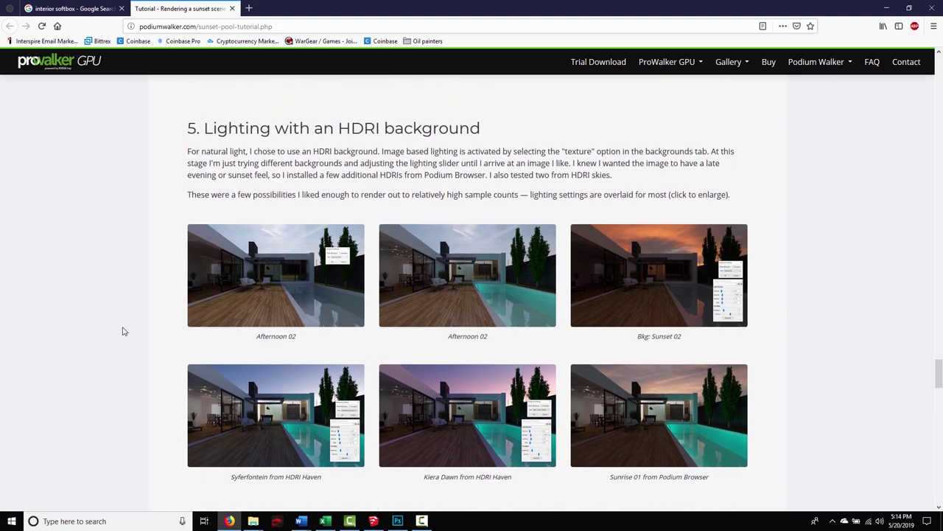